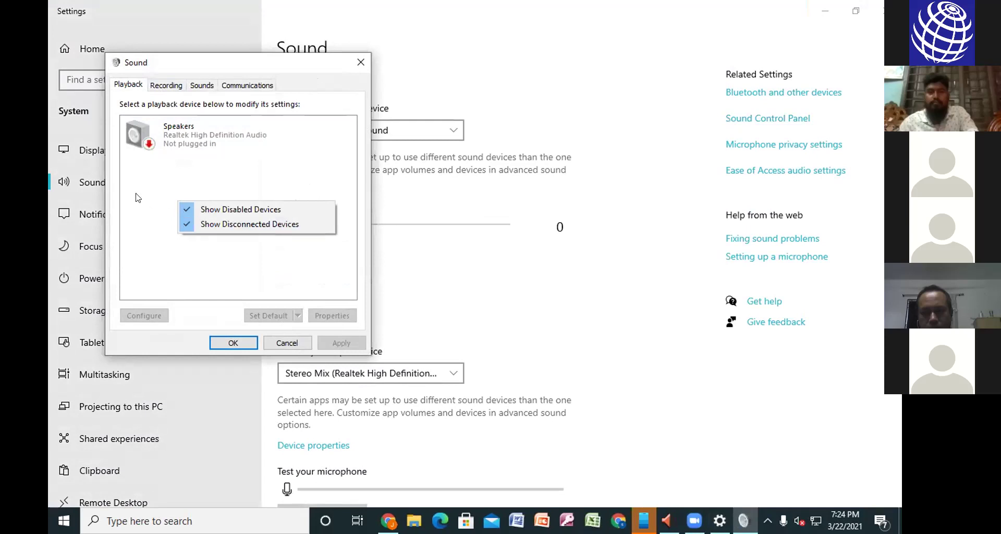
Inspect the available options for the Realtek Speakers playback device and close the Sound dialog without changes
left_click(140, 196)
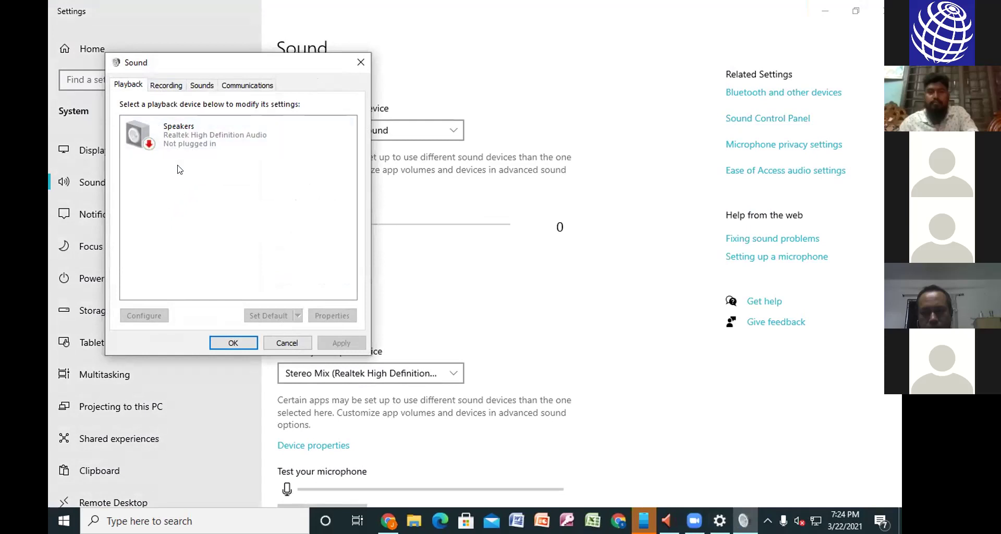
left_click(177, 134)
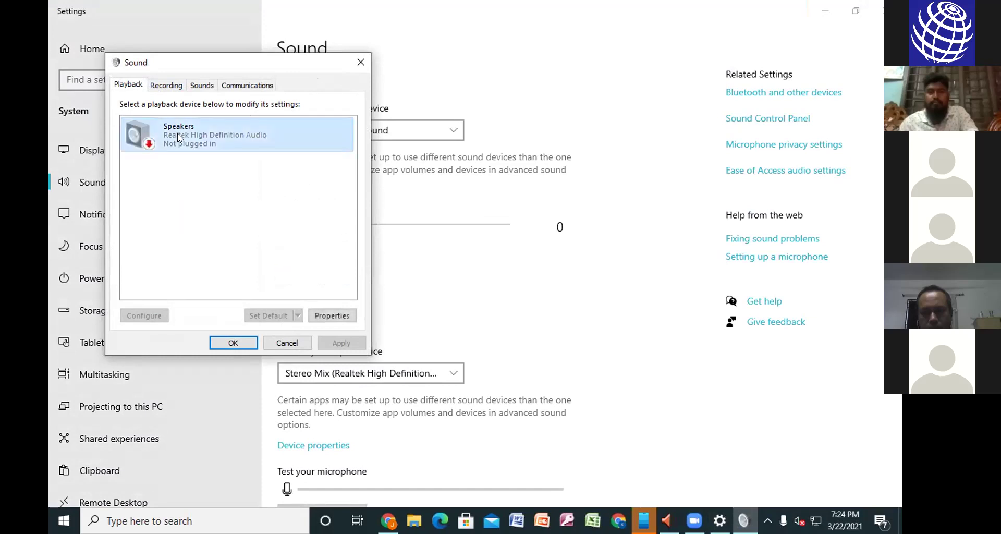
right_click(177, 134)
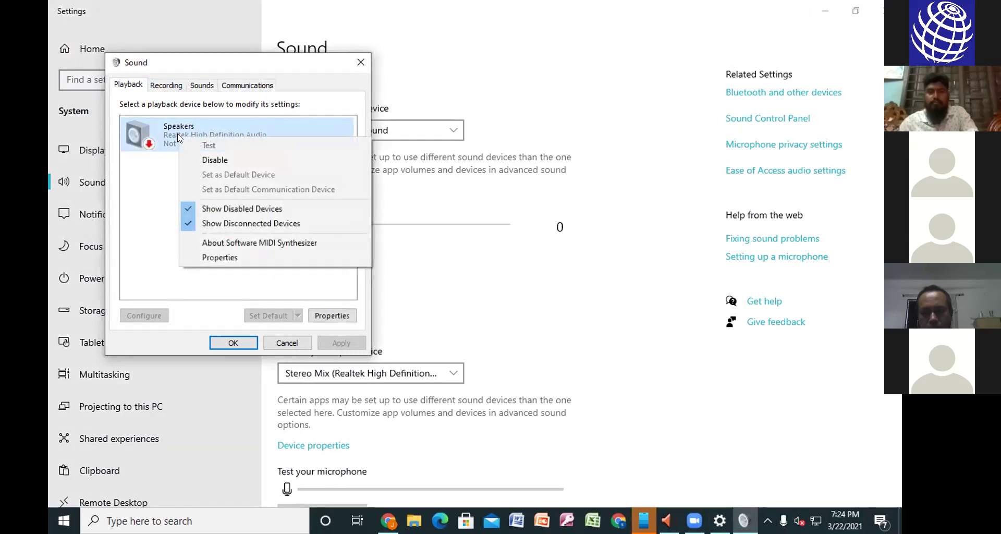
left_click(166, 201)
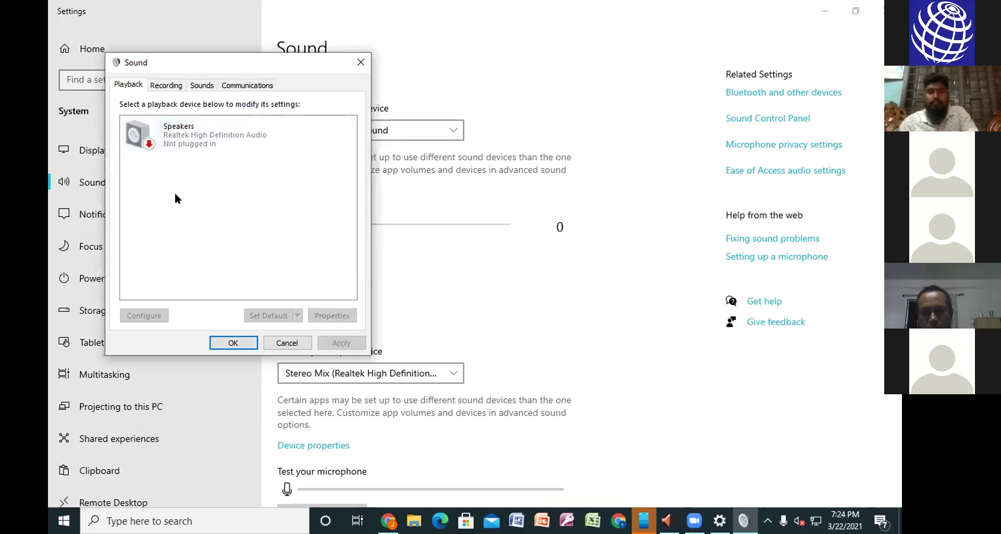
right_click(178, 132)
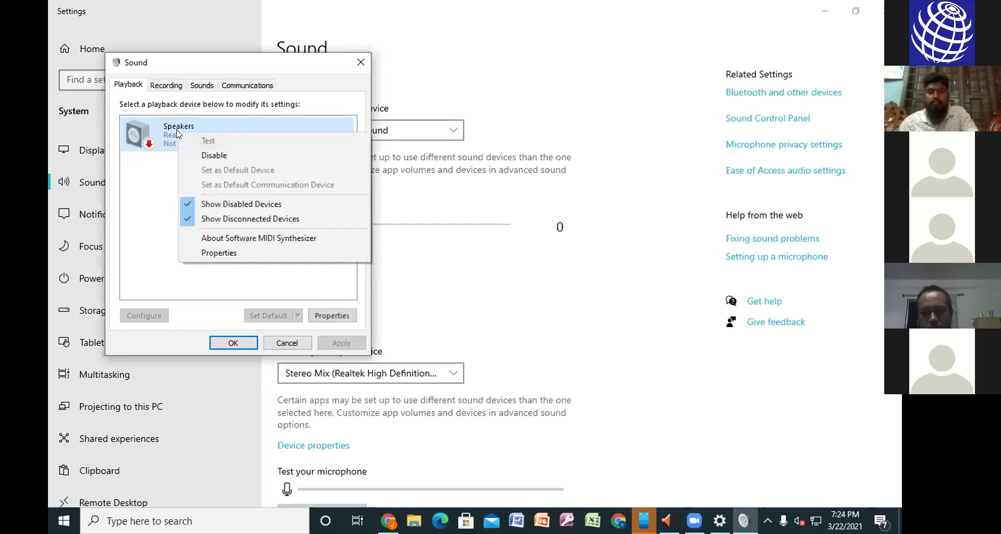
left_click(145, 180)
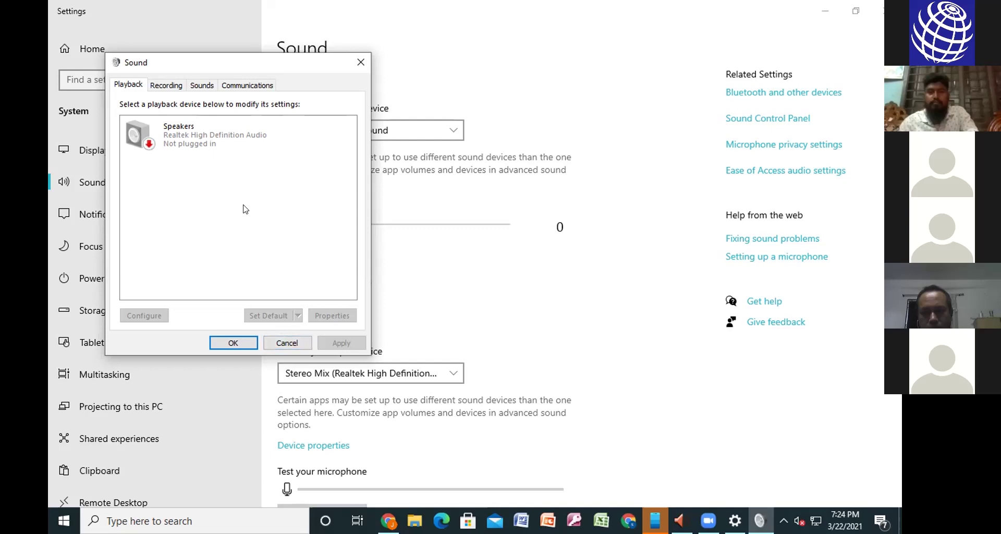
left_click(288, 342)
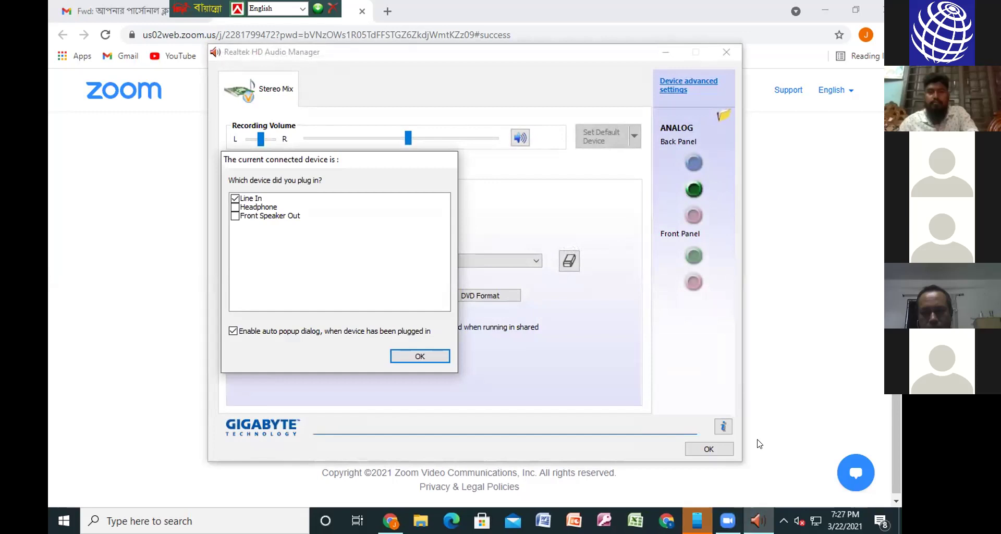
Accept Line In as the plugged-in device, and set separate front/rear audio streams and independent input jacks in the device advanced settings
key("Return")
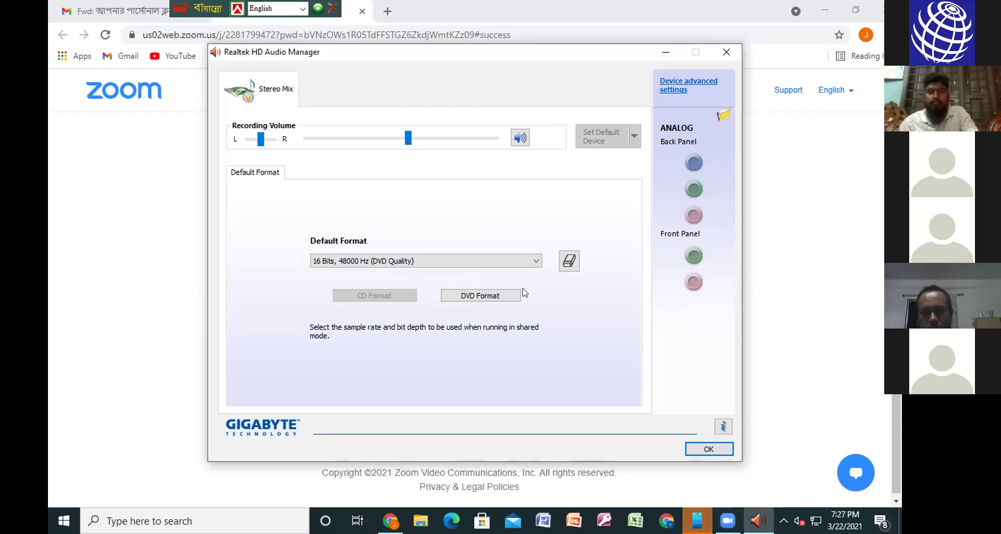
left_click(669, 82)
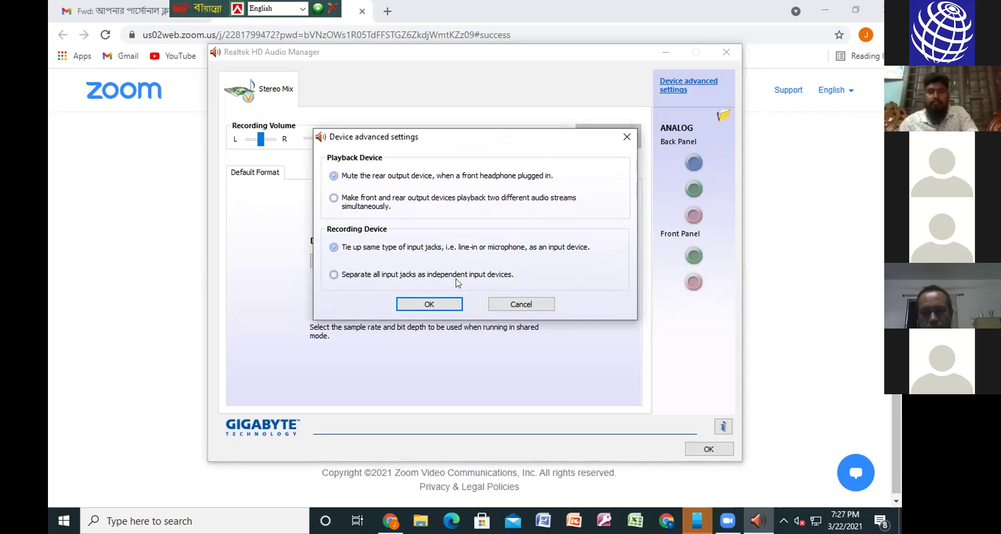
left_click(333, 274)
left_click(333, 198)
left_click(437, 308)
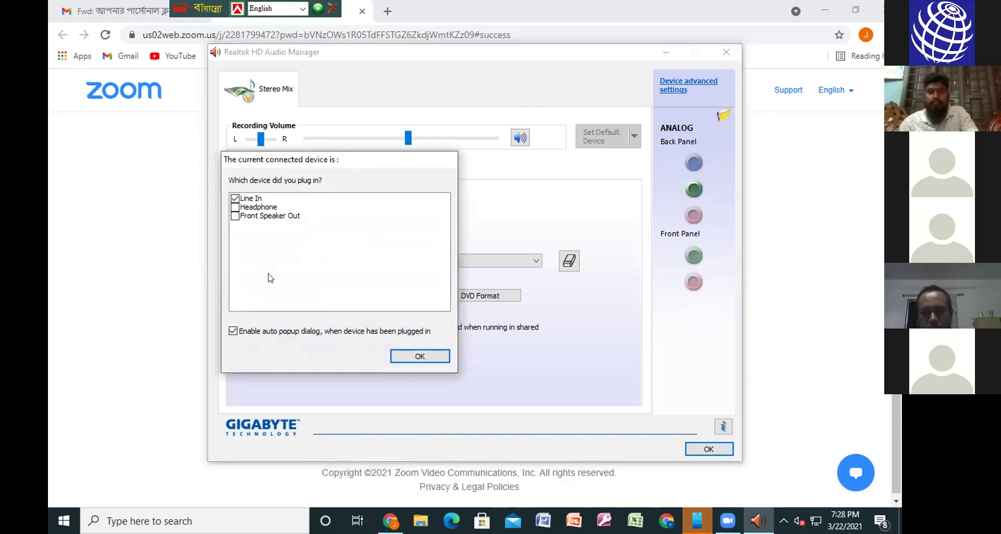
Choose Headphone as the plugged-in device and set the recording device option to tie up the same type of input jacks
left_click(234, 208)
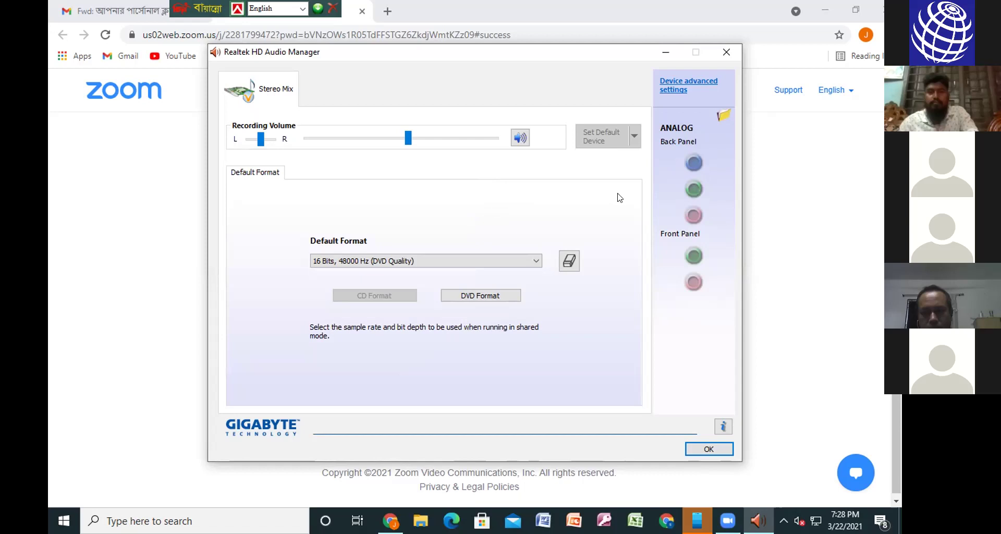
left_click(670, 87)
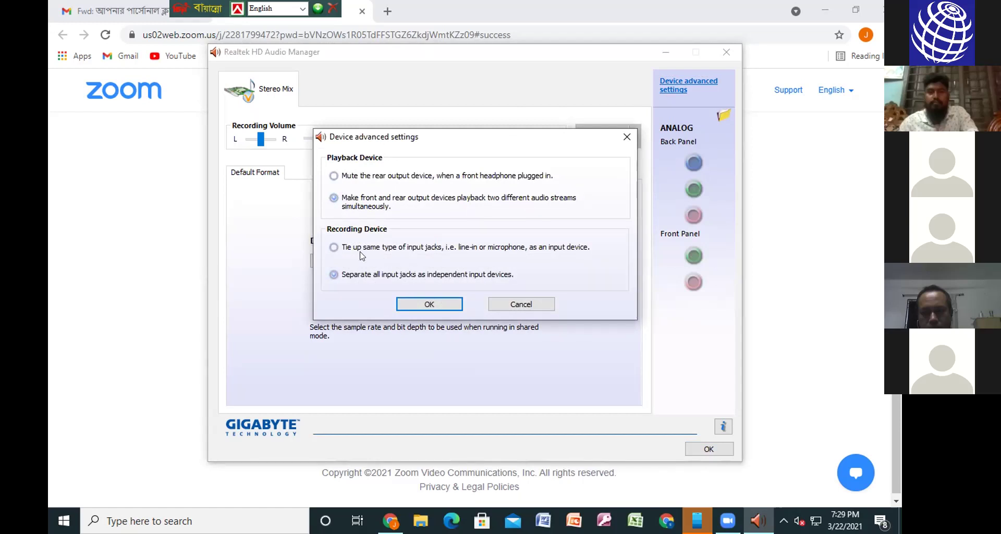
left_click(333, 247)
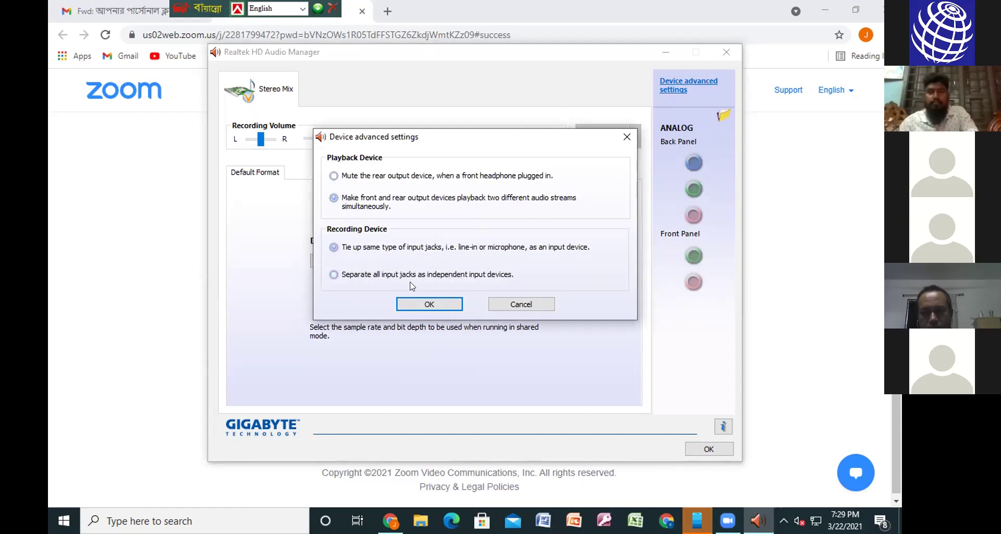
left_click(426, 304)
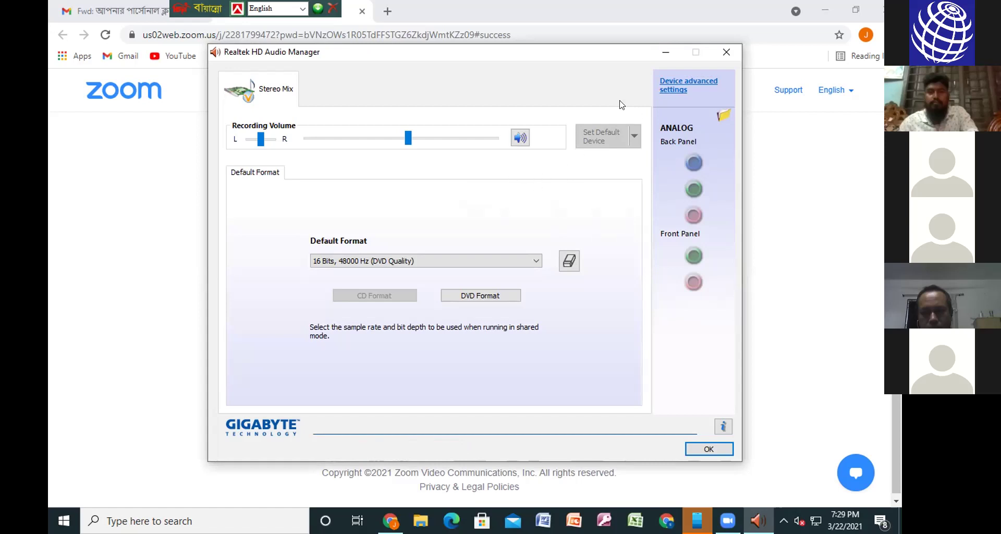
Review the playback and recording choices in the device advanced settings and close the Realtek HD Audio Manager
left_click(668, 82)
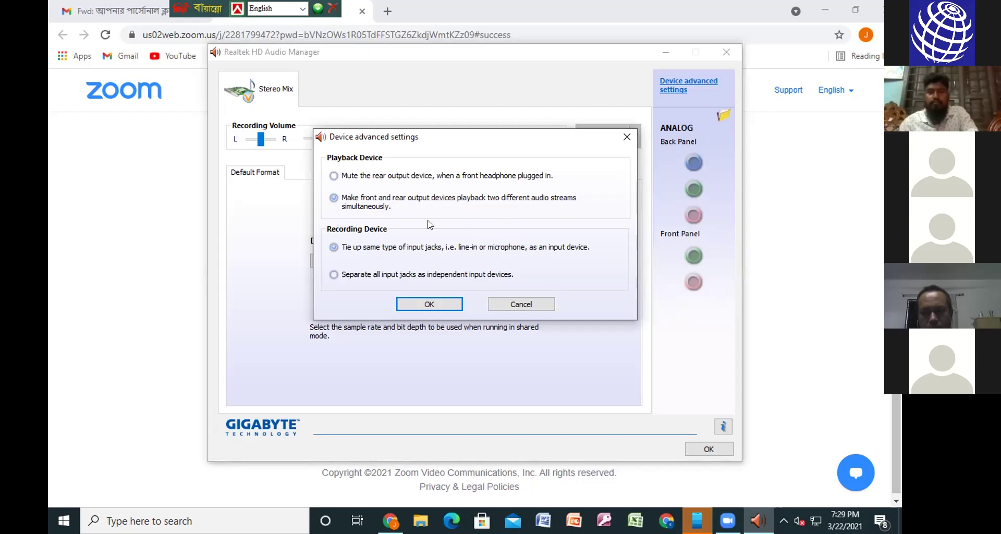
left_click(414, 300)
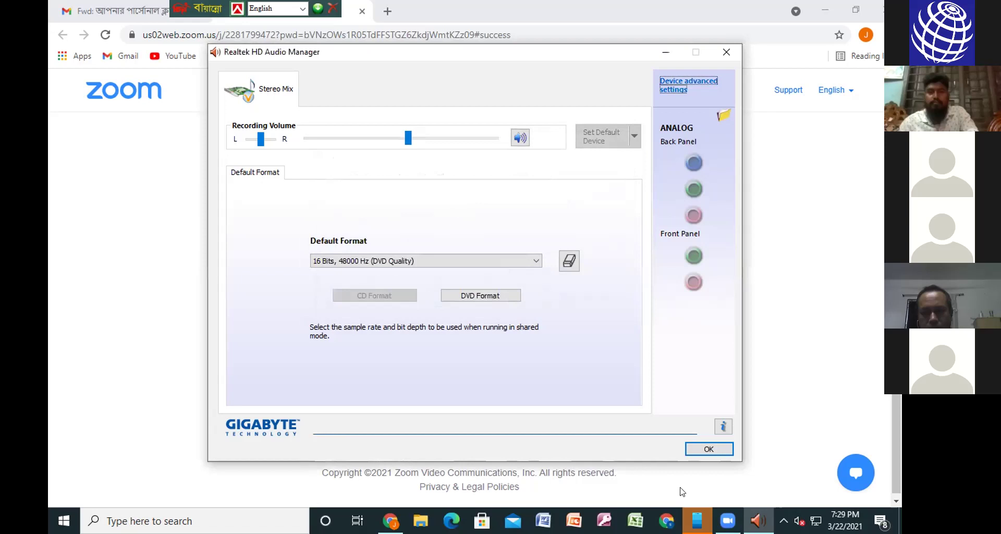
left_click(705, 449)
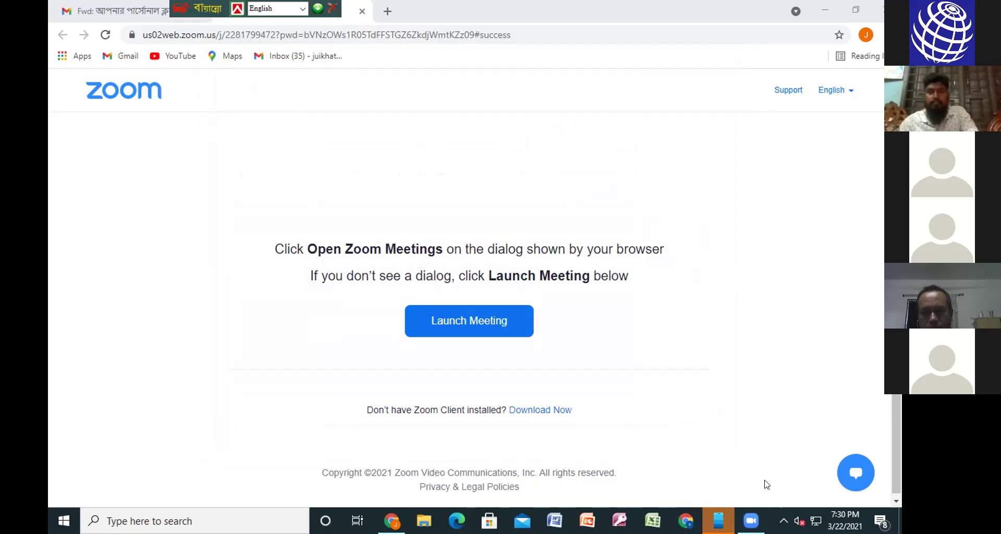
Open the Windows sound settings and bring up the Sound Control Panel
left_click(797, 520)
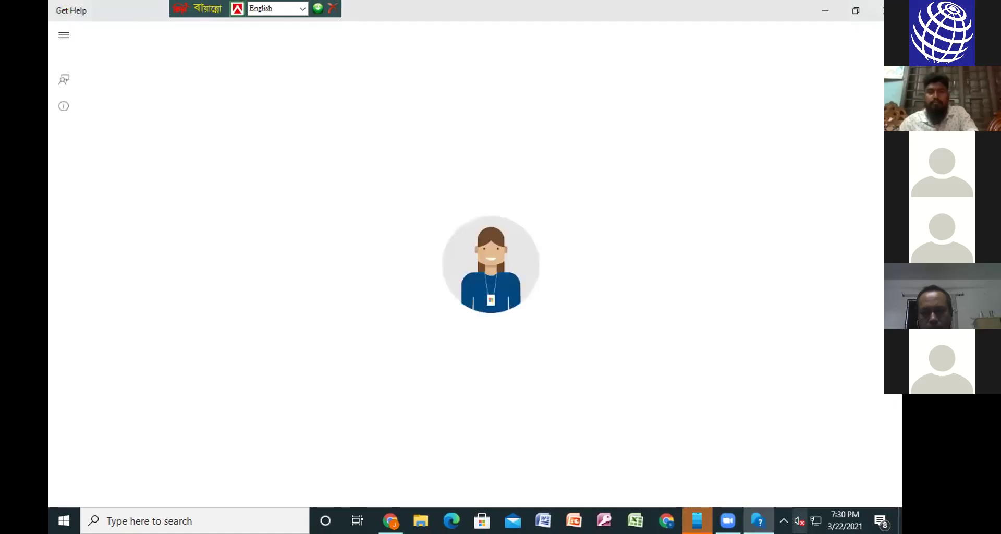
right_click(799, 520)
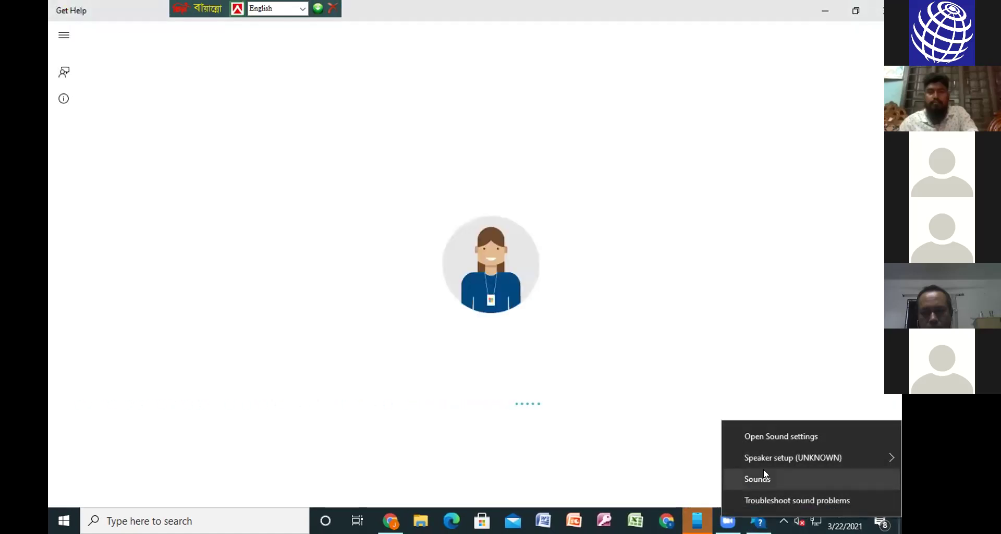
mouse_move(770, 464)
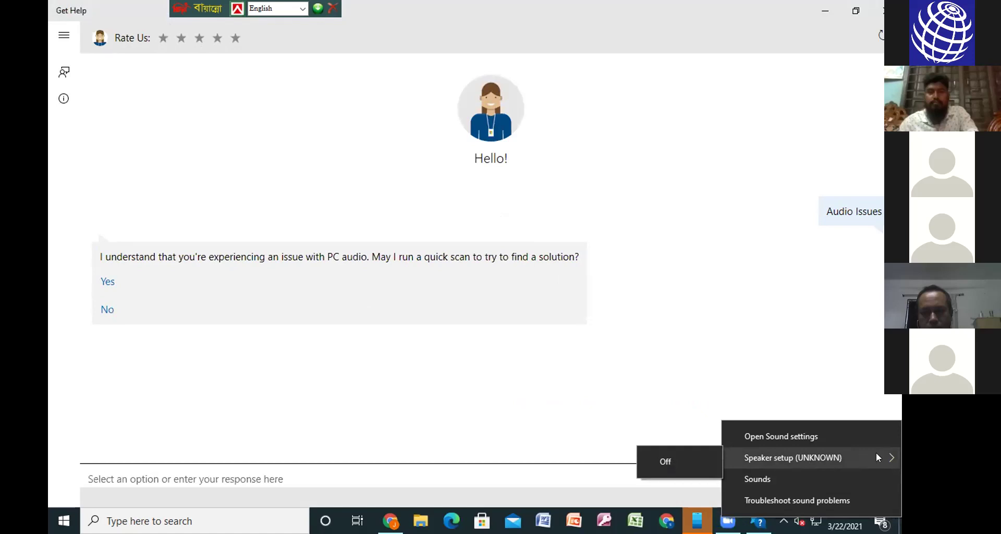
left_click(783, 436)
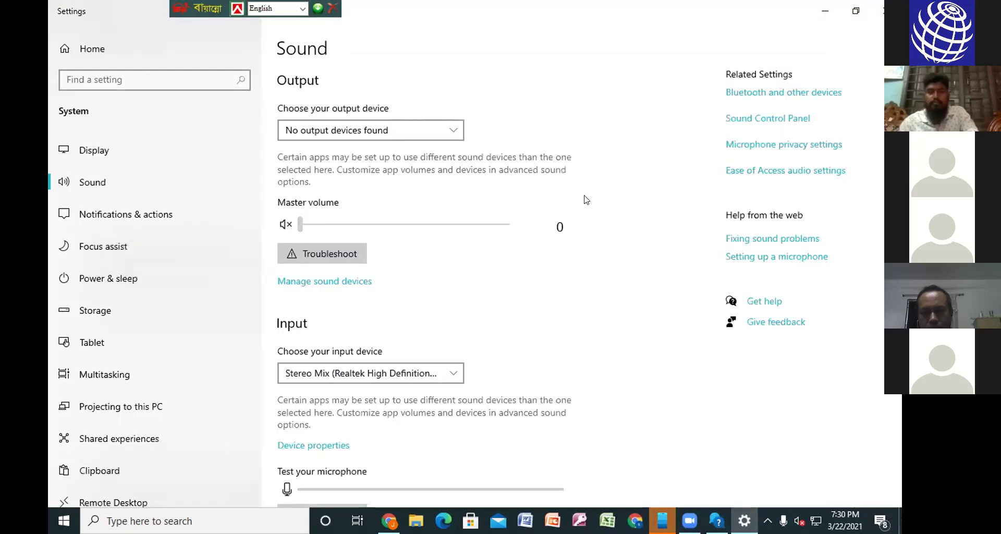
left_click(736, 123)
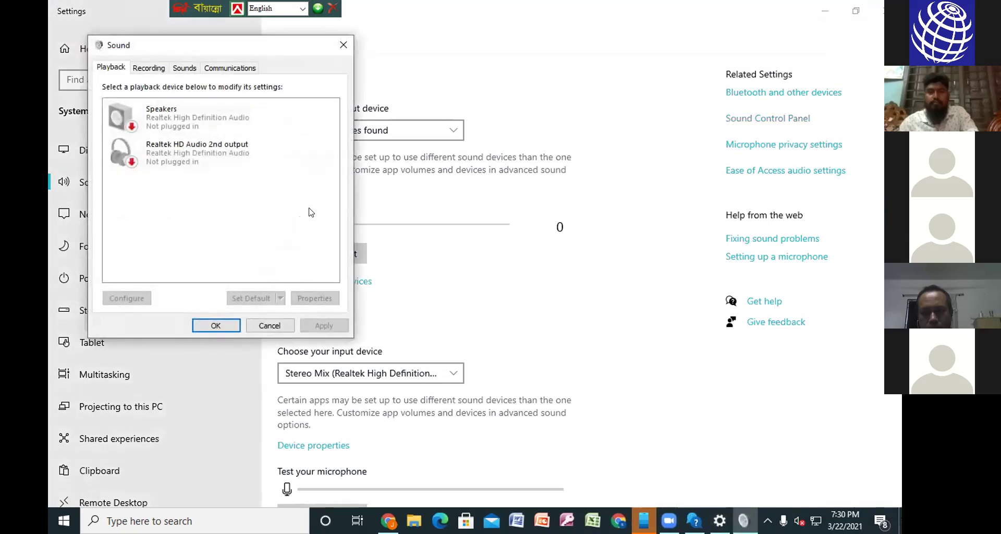
Examine the playback and recording device lists and the Speakers properties, and close the Sound dialog and Settings
left_click(158, 154)
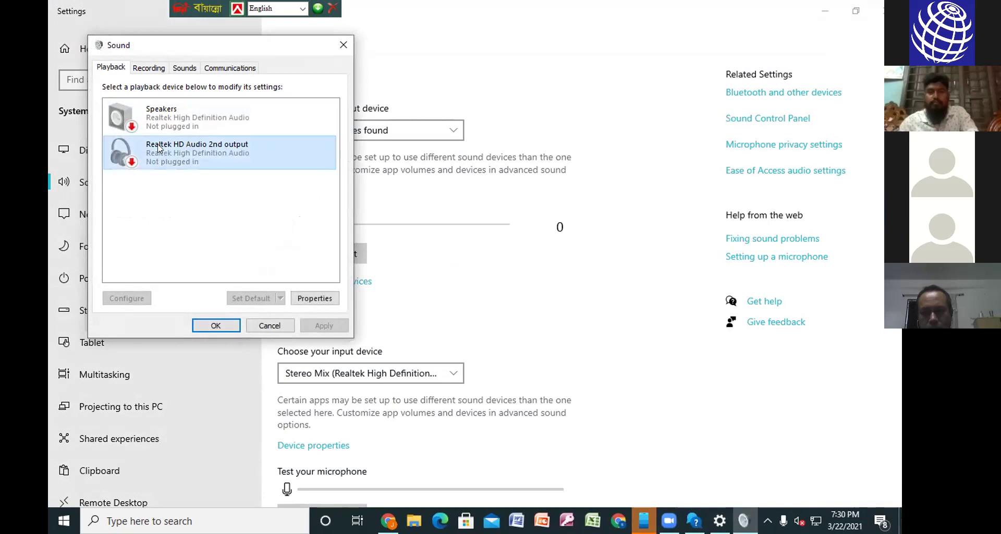
left_click(157, 117)
left_click(148, 66)
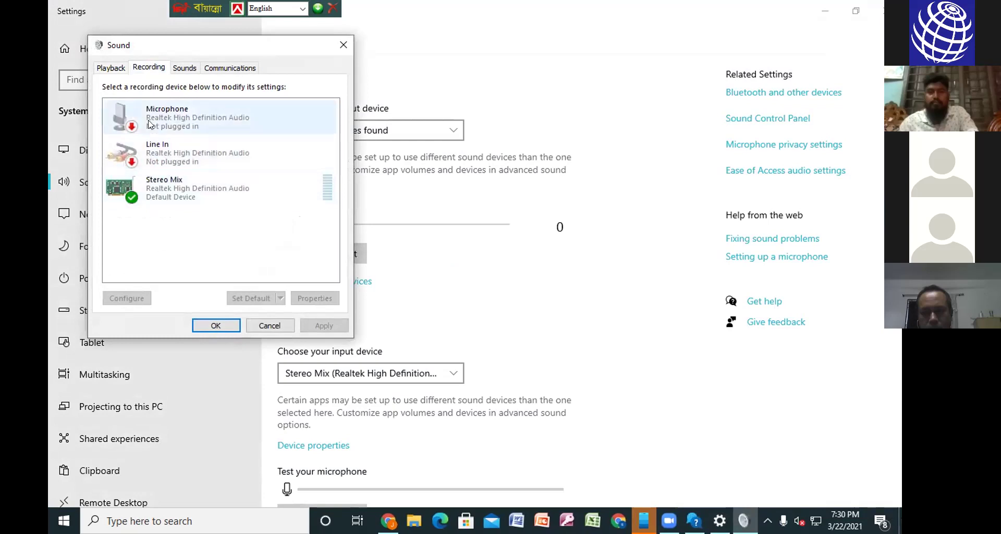
left_click(113, 68)
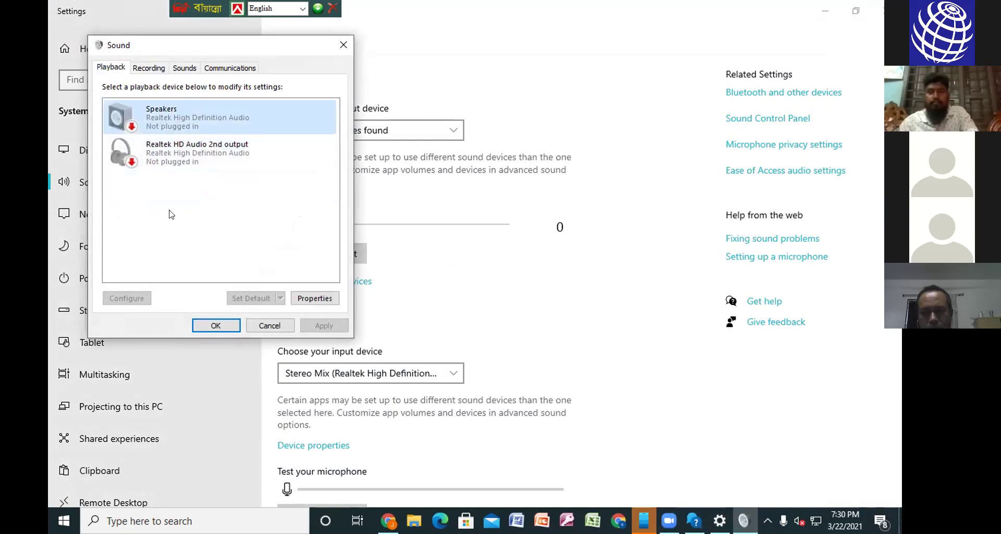
right_click(155, 116)
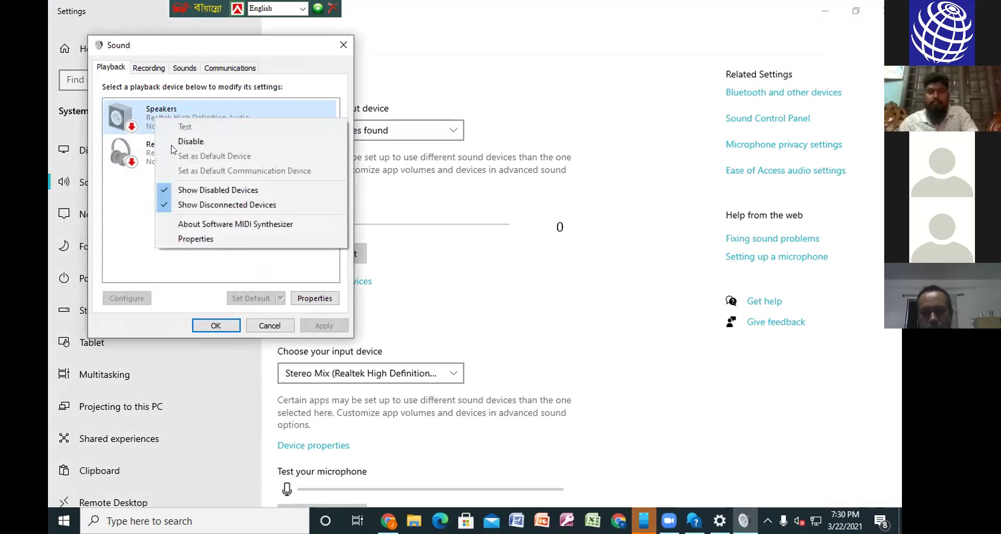
left_click(189, 238)
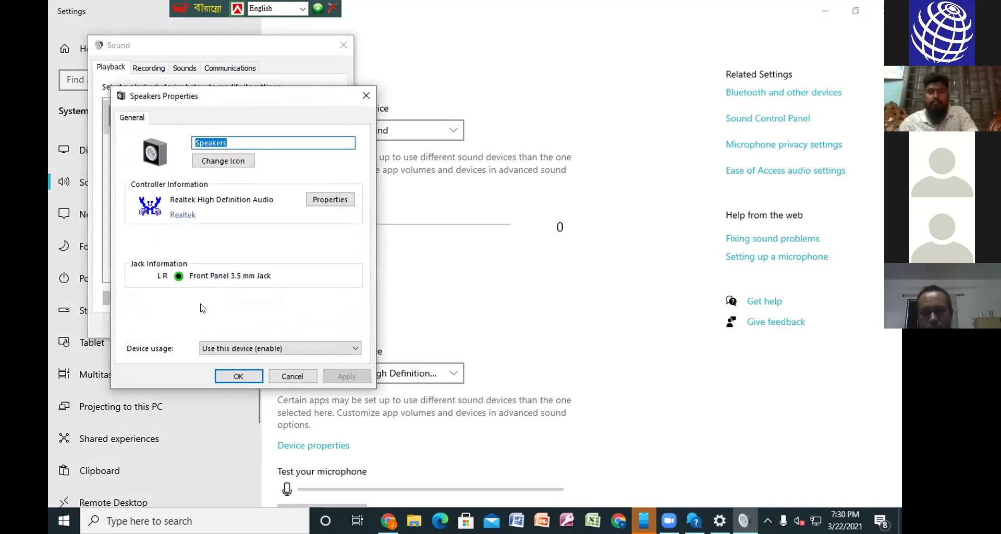
left_click(232, 377)
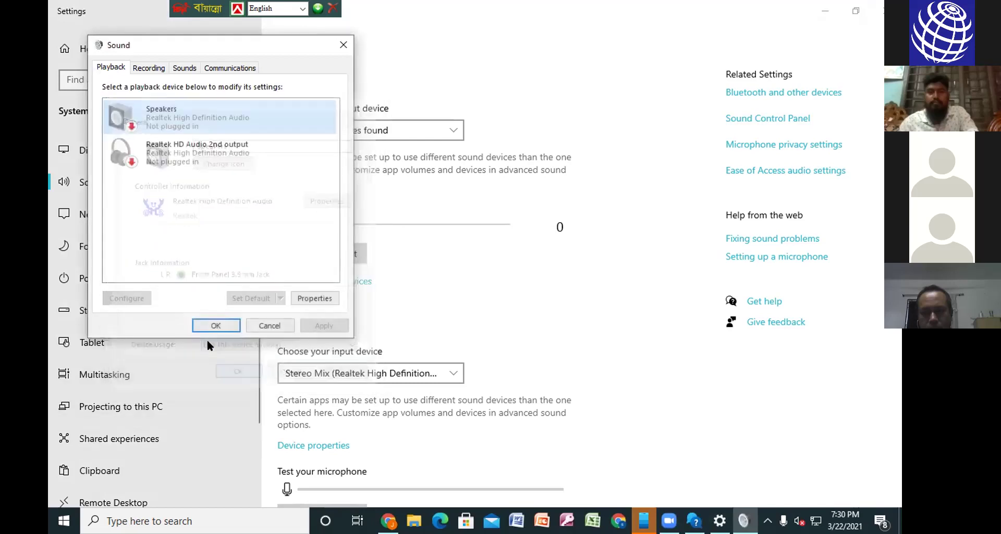
left_click(148, 68)
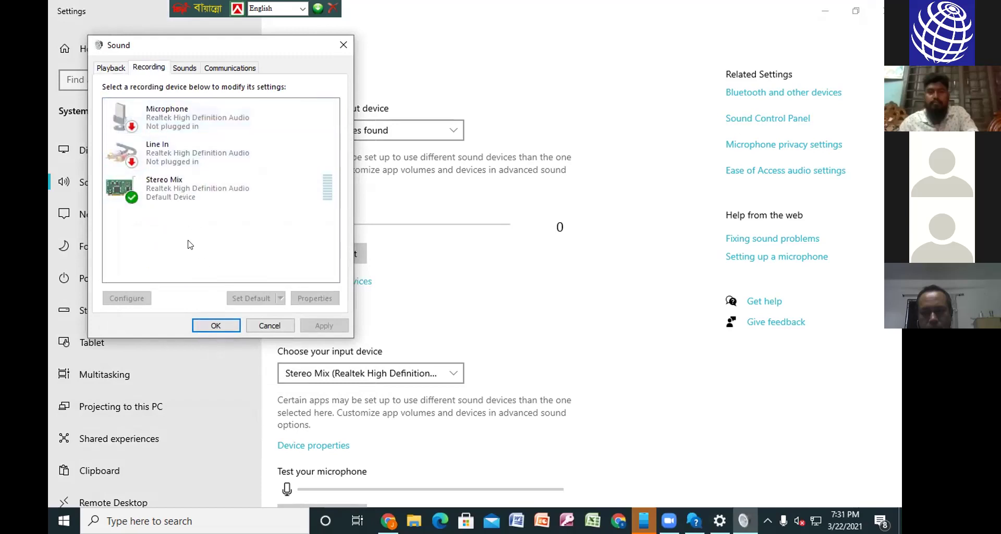
left_click(213, 327)
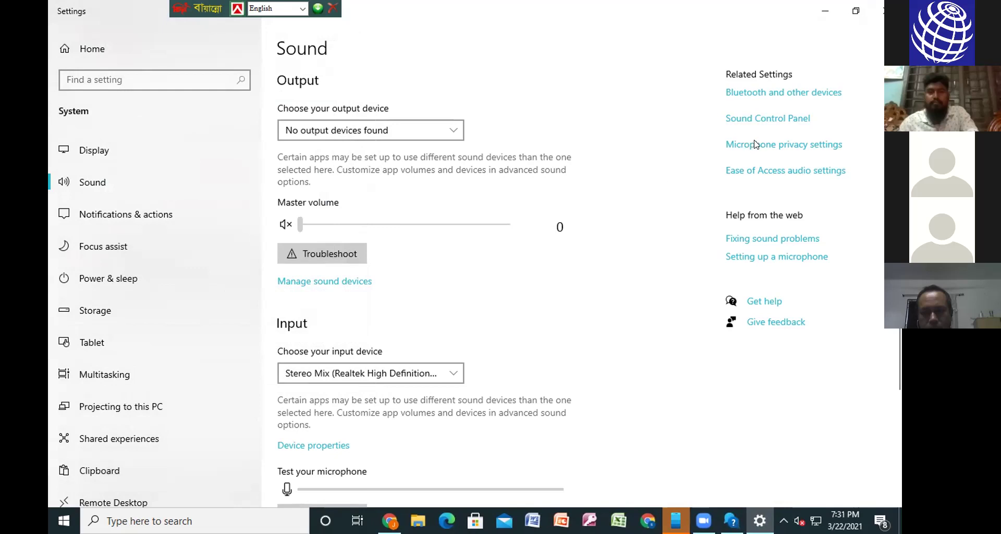
left_click(879, 11)
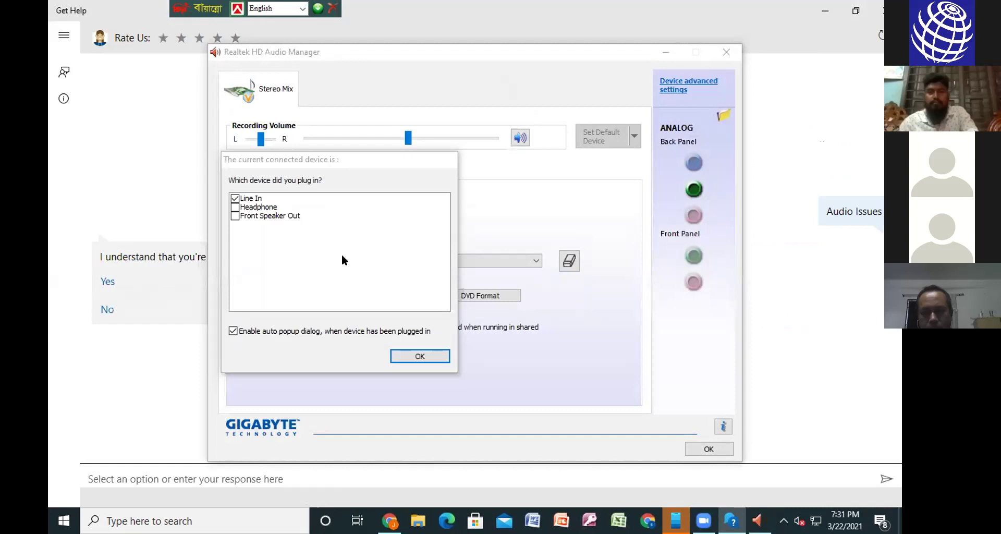
Assign Front Speaker Out to the plugged-in device and accept Mic In for the second connected device
left_click(235, 207)
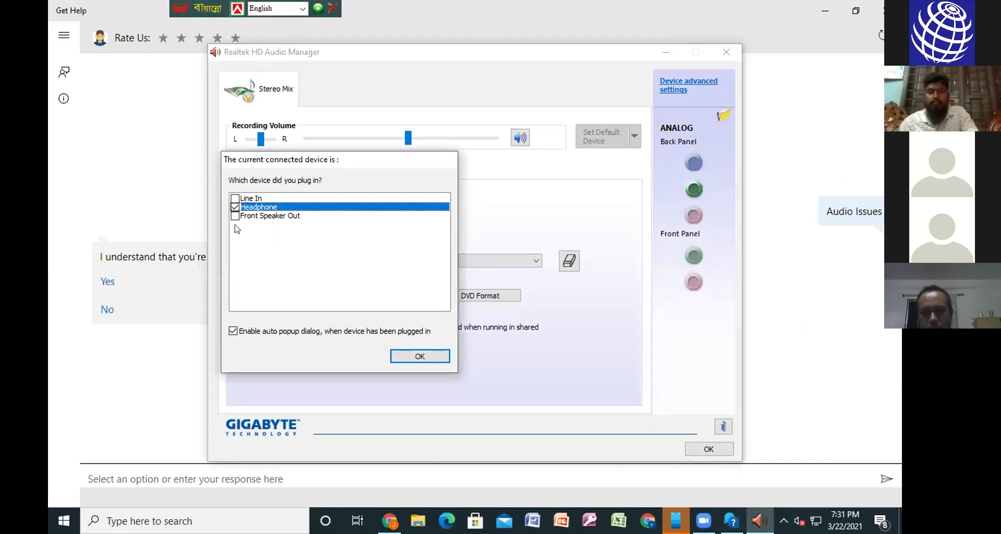
left_click(233, 216)
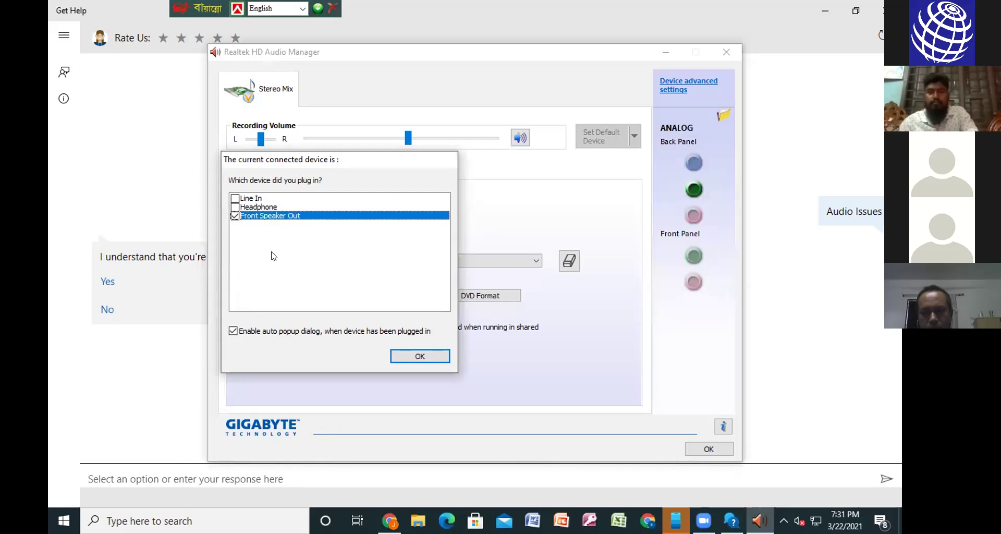
left_click(408, 357)
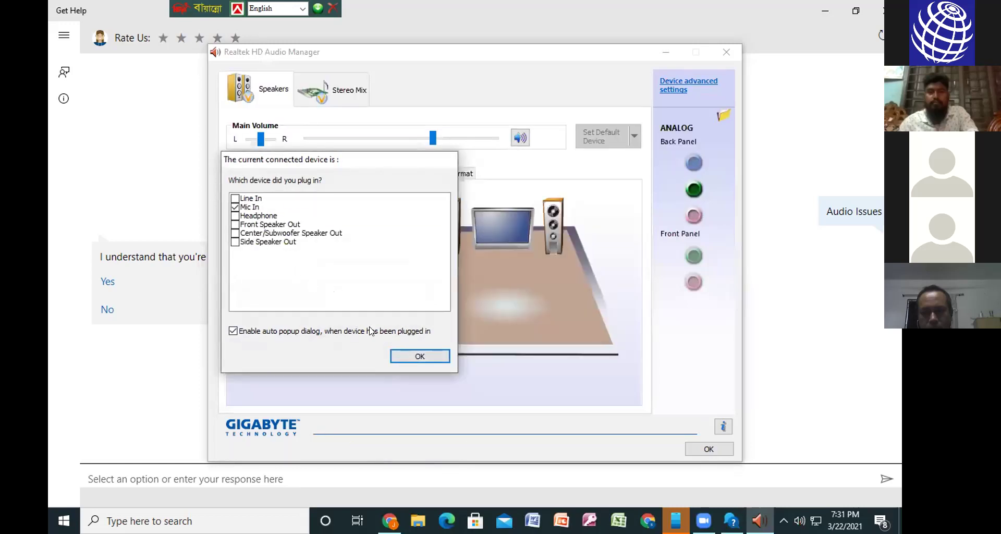
left_click(423, 358)
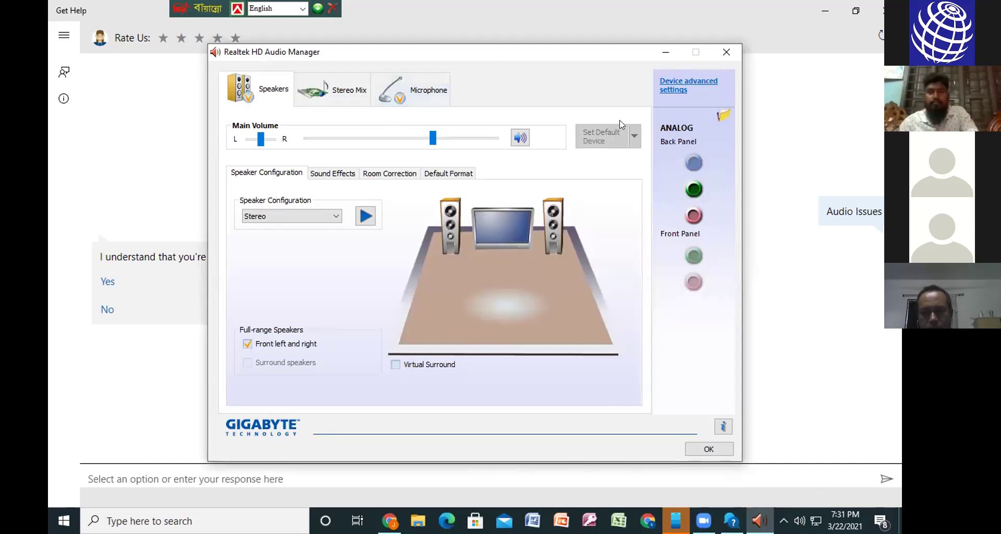
Review the microphone settings in the Realtek HD Audio Manager and close both it and the Get Help window
left_click(418, 91)
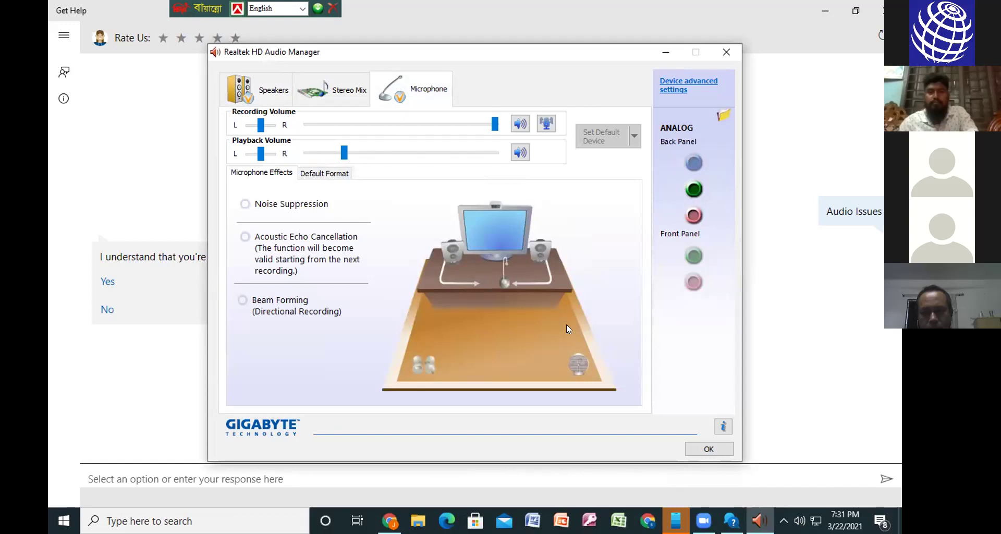
left_click(706, 447)
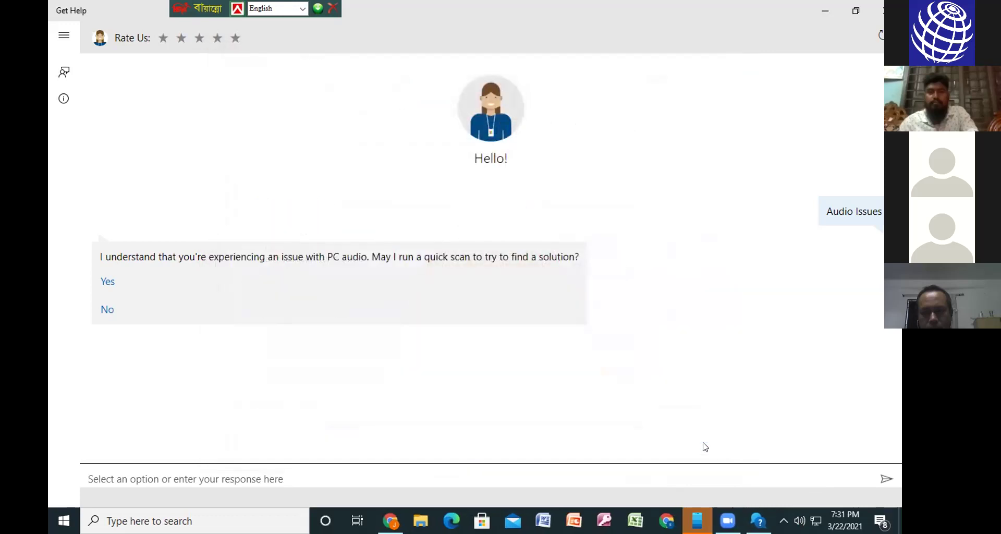
left_click(883, 10)
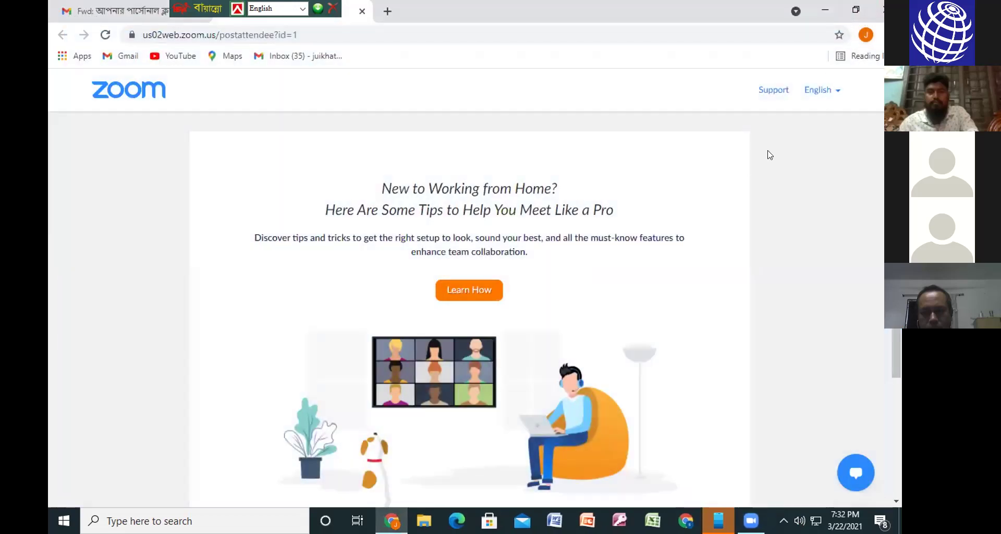
Check the connection security information for the Zoom page and dismiss it
left_click(131, 35)
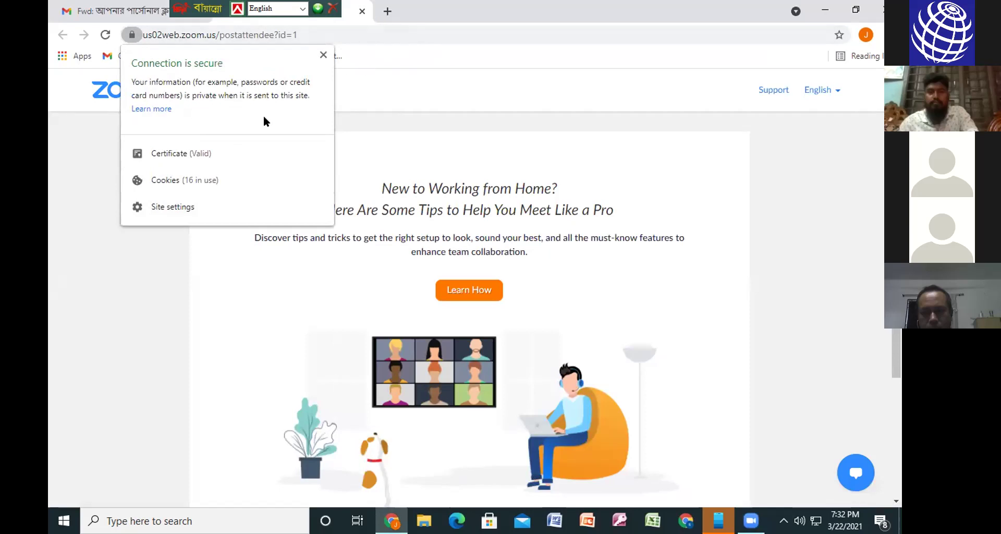
left_click(445, 123)
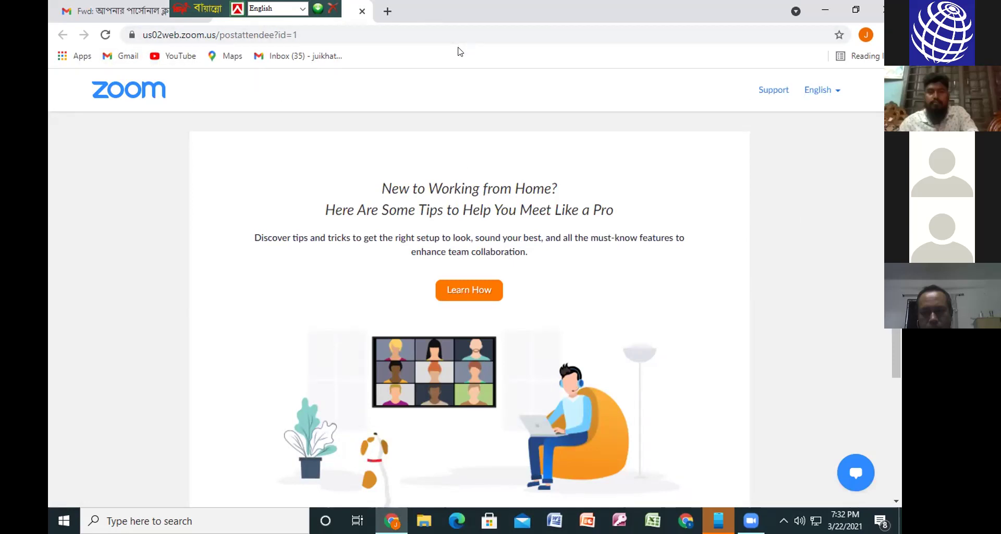
left_click(566, 41)
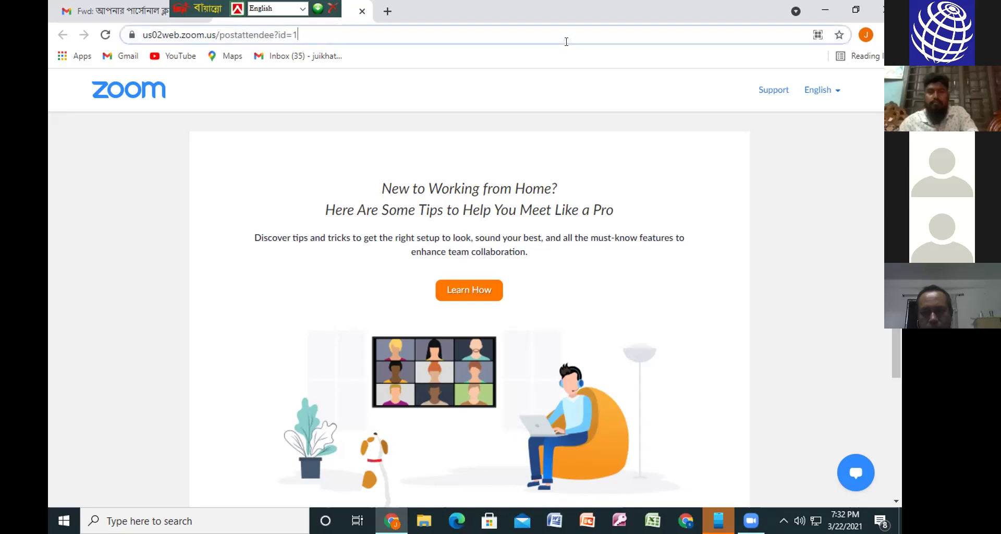
left_click_drag(566, 40, 261, 26)
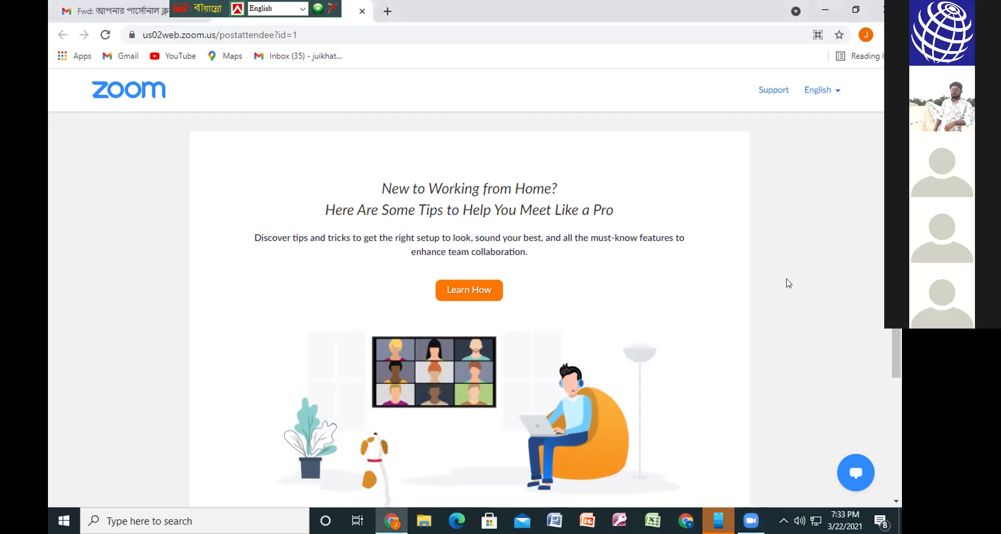
Open the properties of the Realtek Microphone from the recording devices in the Windows sound settings
right_click(799, 520)
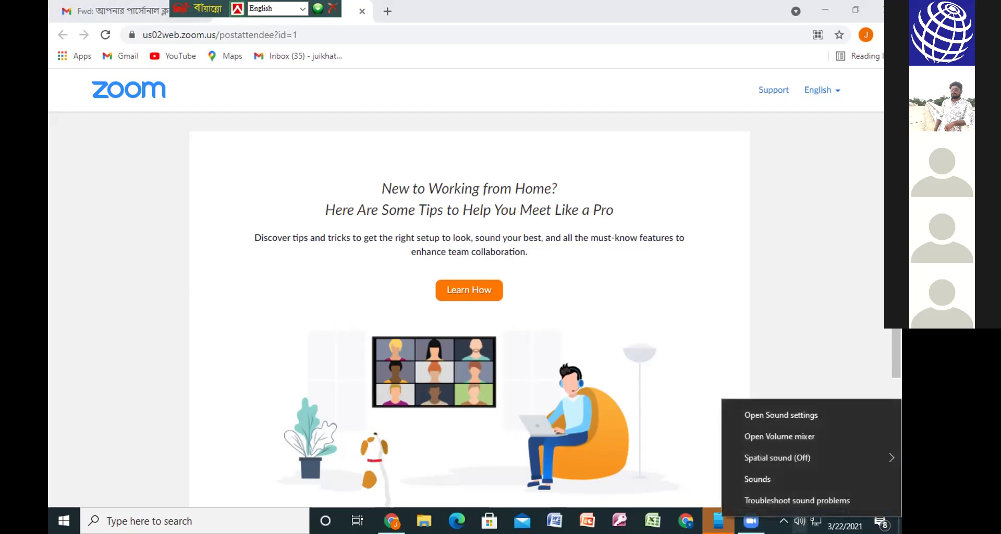
left_click(755, 414)
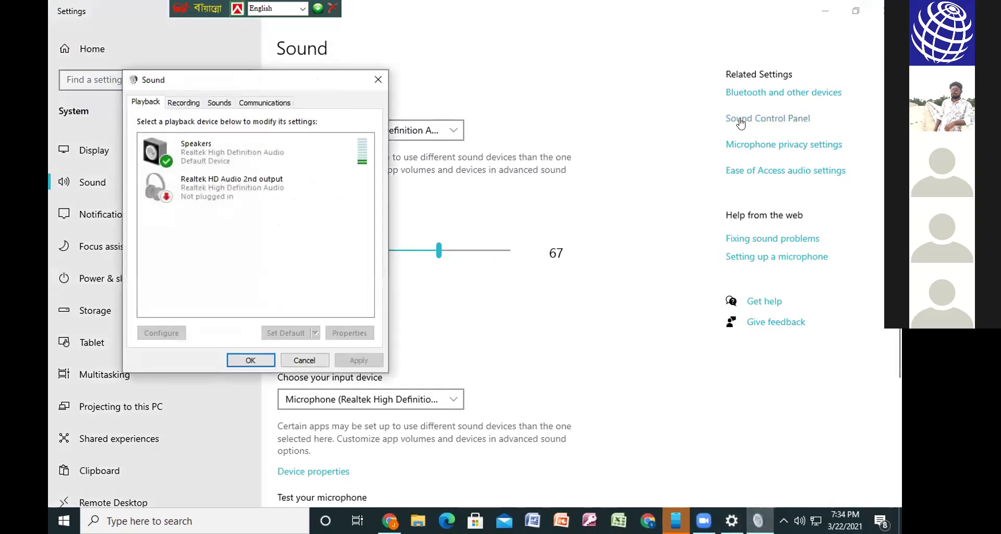
left_click(182, 104)
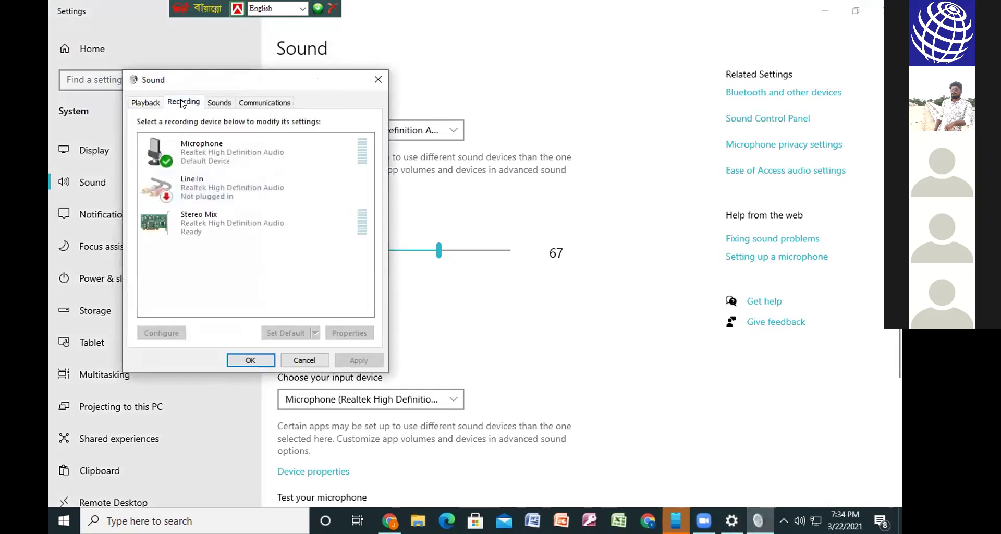
right_click(193, 151)
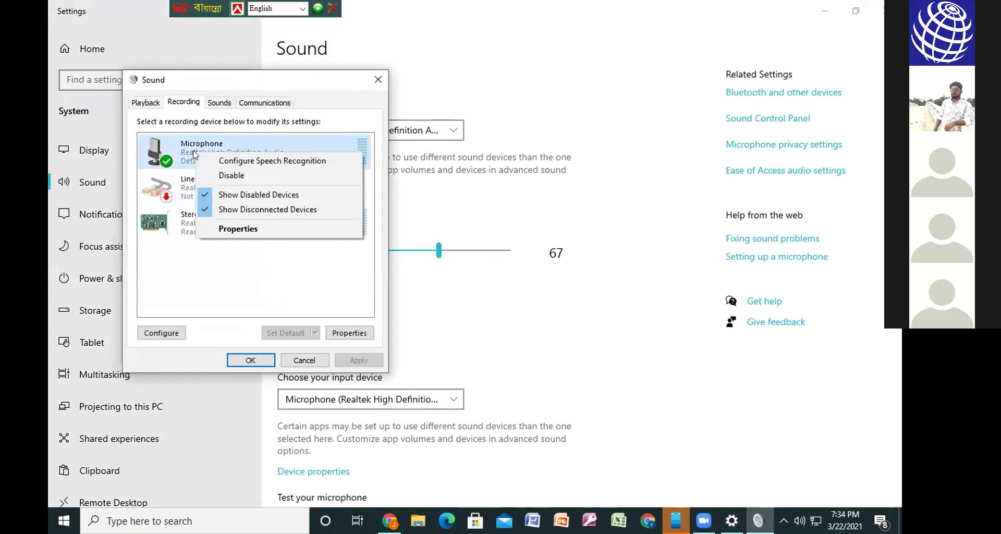
left_click(231, 230)
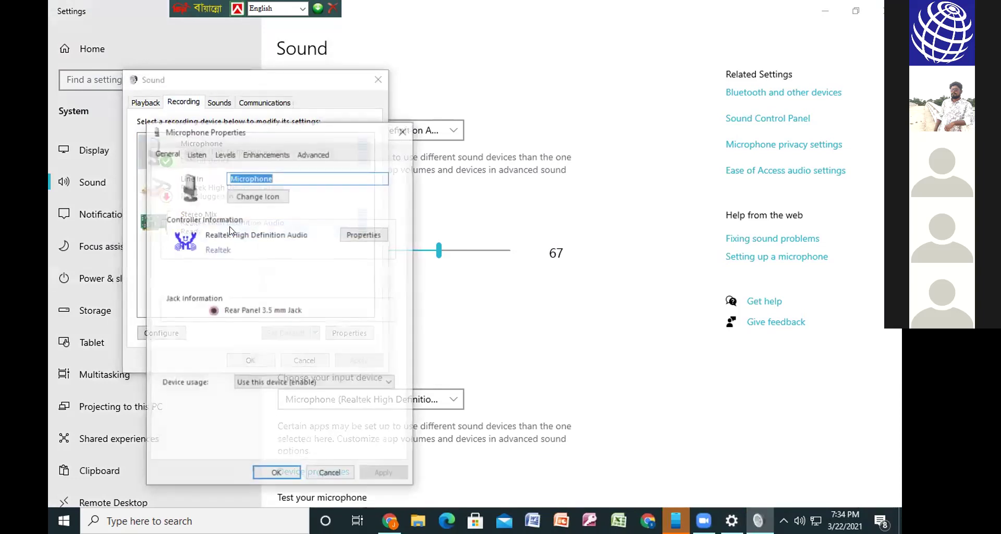
Raise the Microphone Boost level in the microphone's properties and accept the change
left_click(224, 154)
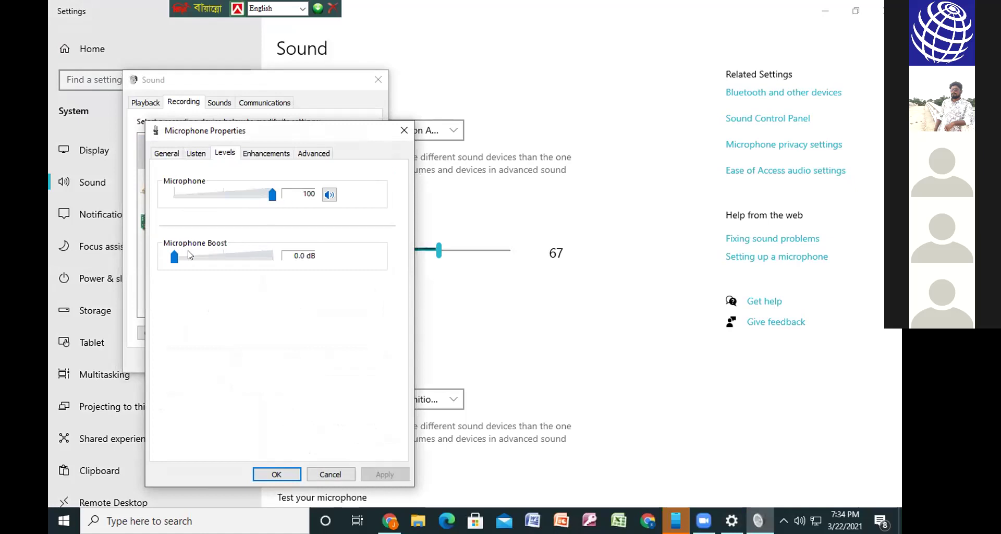
left_click_drag(174, 256, 207, 257)
left_click(225, 262)
left_click(224, 263)
left_click(219, 257)
left_click(270, 474)
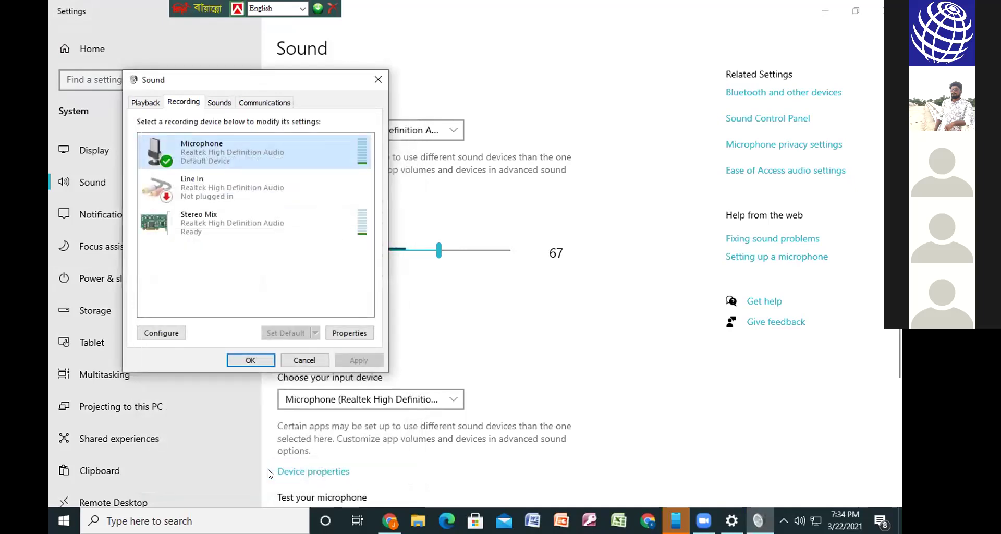
Make Stereo Mix the default communication device for recording
left_click(193, 219)
right_click(197, 219)
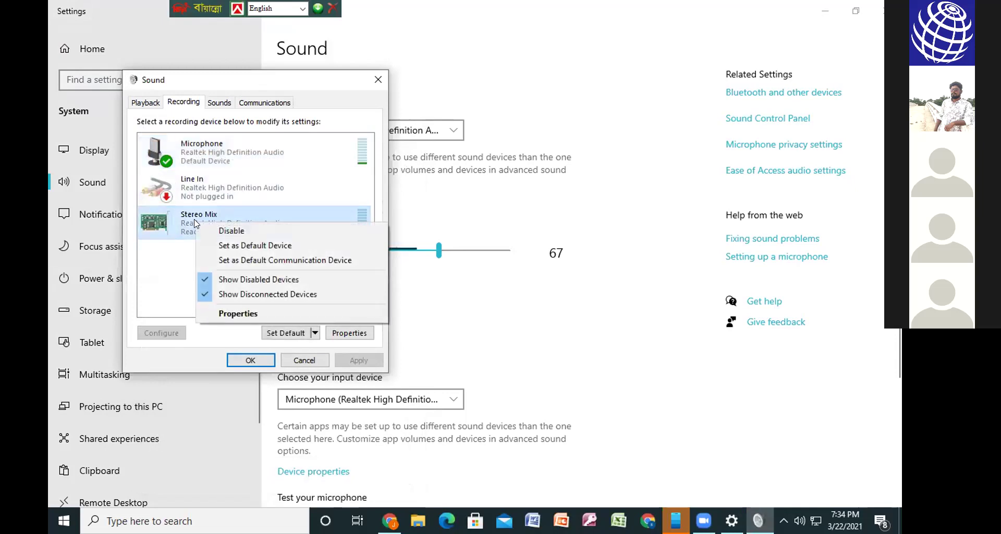
left_click(227, 260)
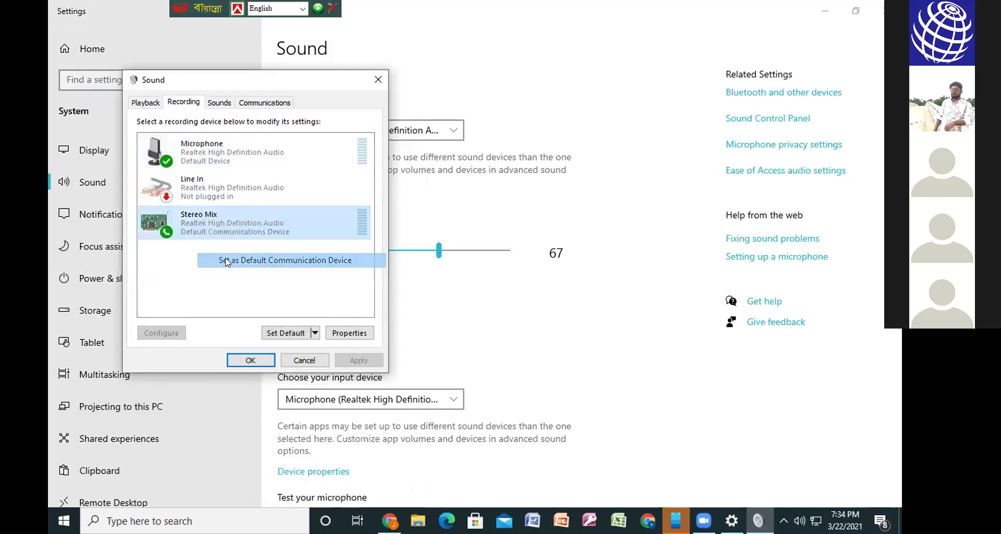
Set the Stereo Mix recording level to 65 and close the Sound dialog and Settings
right_click(194, 223)
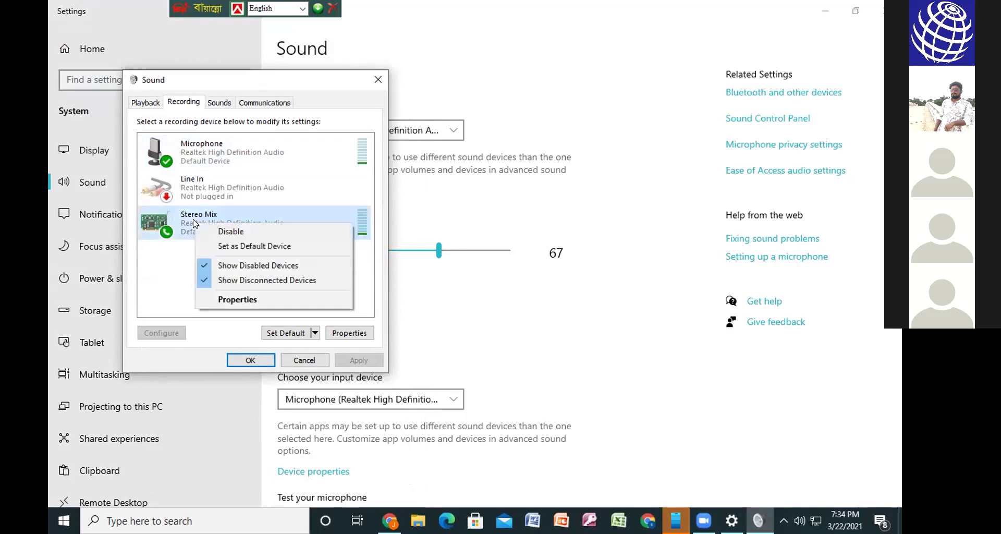
left_click(224, 300)
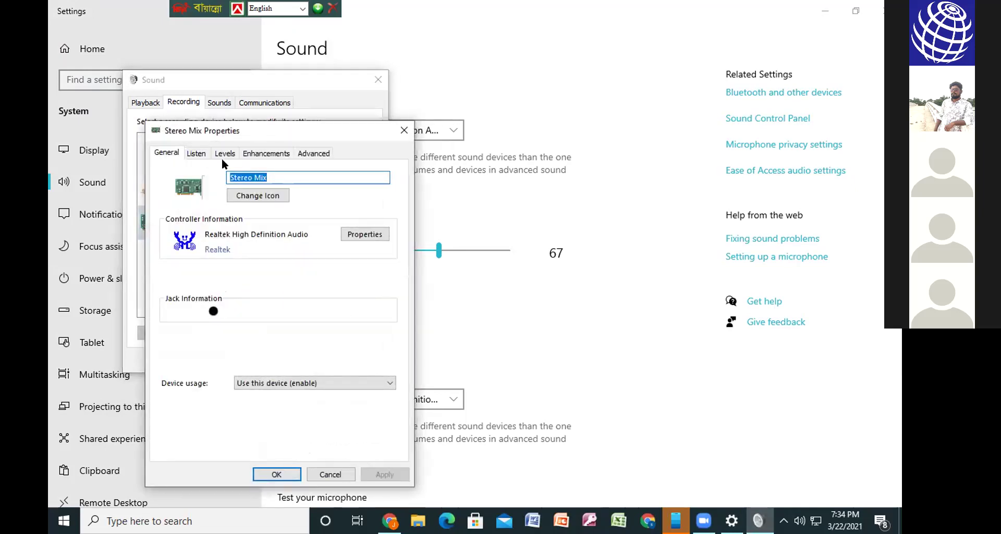
left_click(224, 153)
left_click_drag(227, 196, 237, 197)
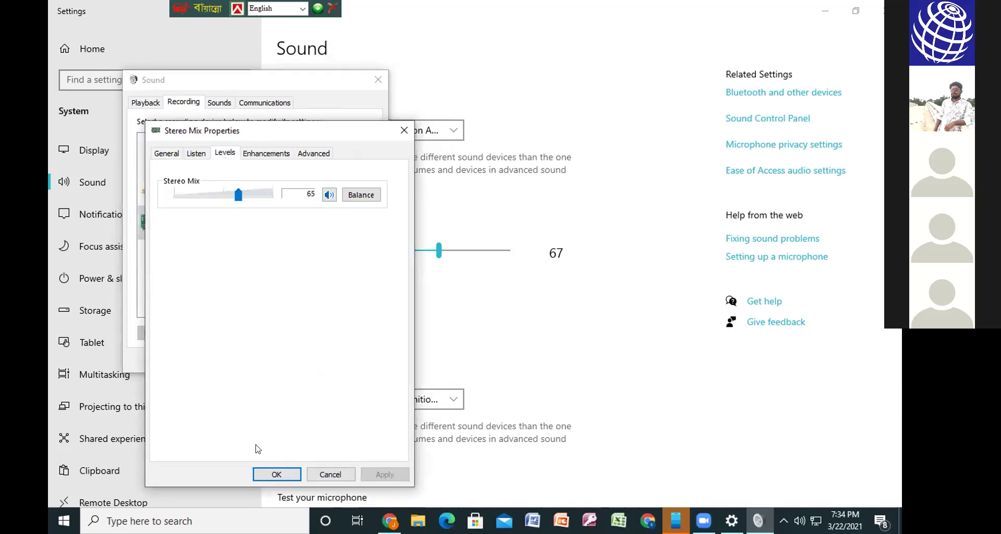
left_click(270, 475)
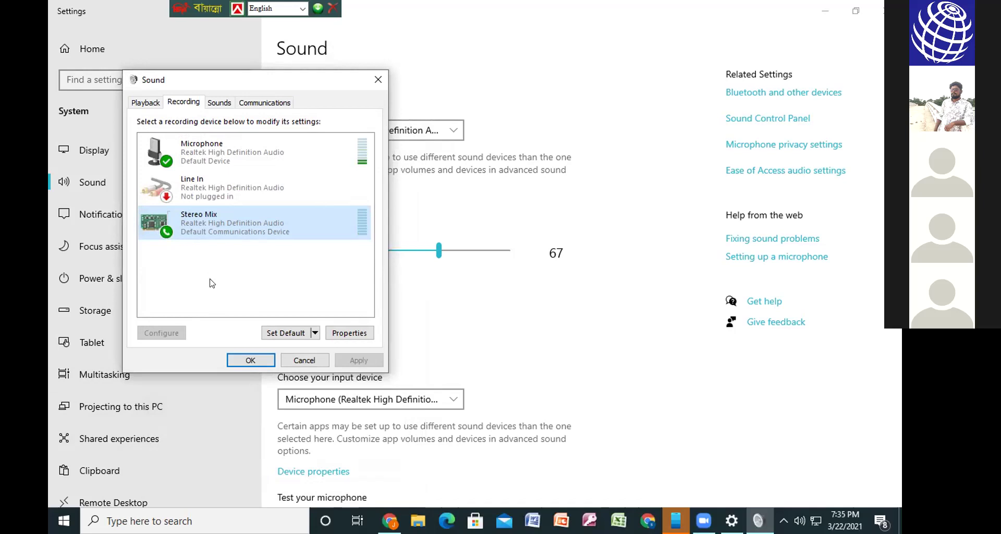
left_click(250, 359)
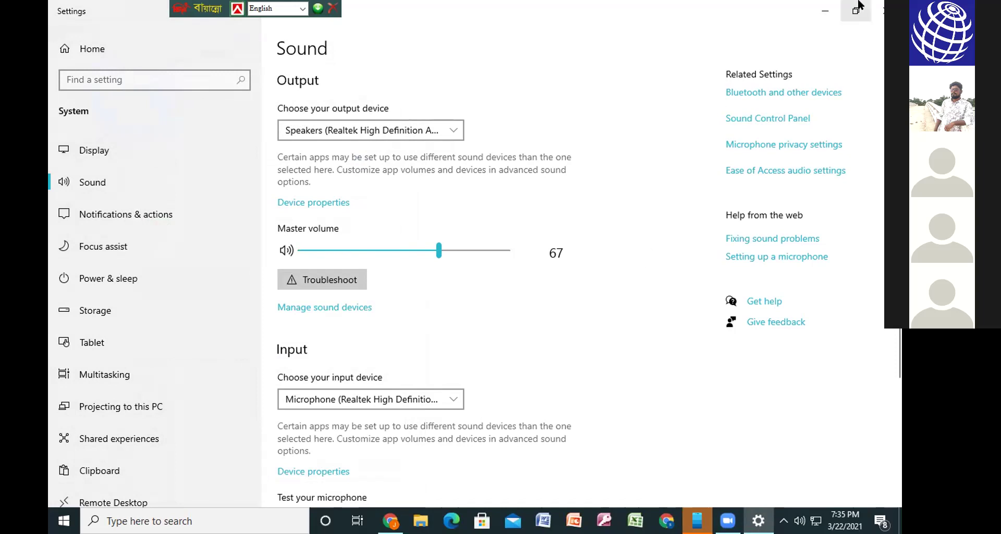
left_click(883, 10)
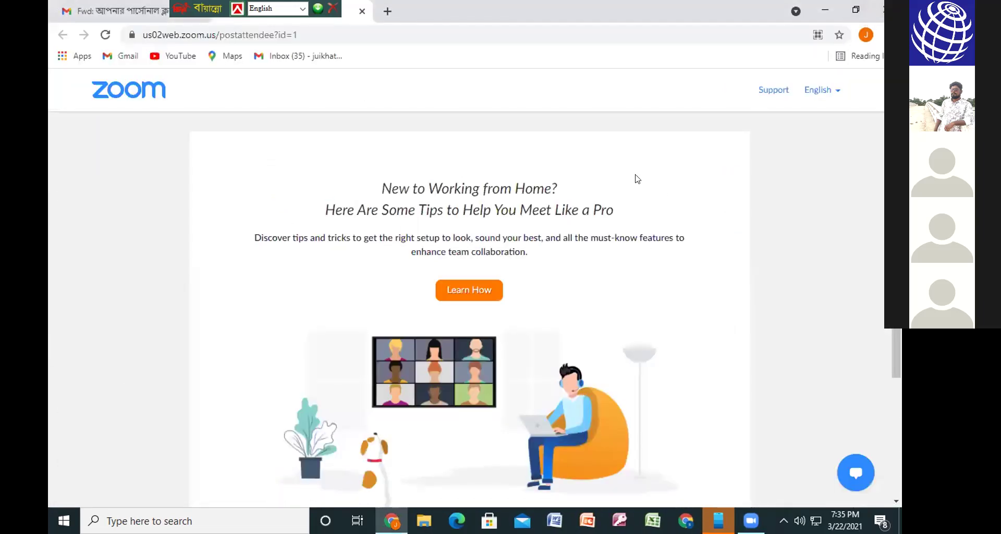